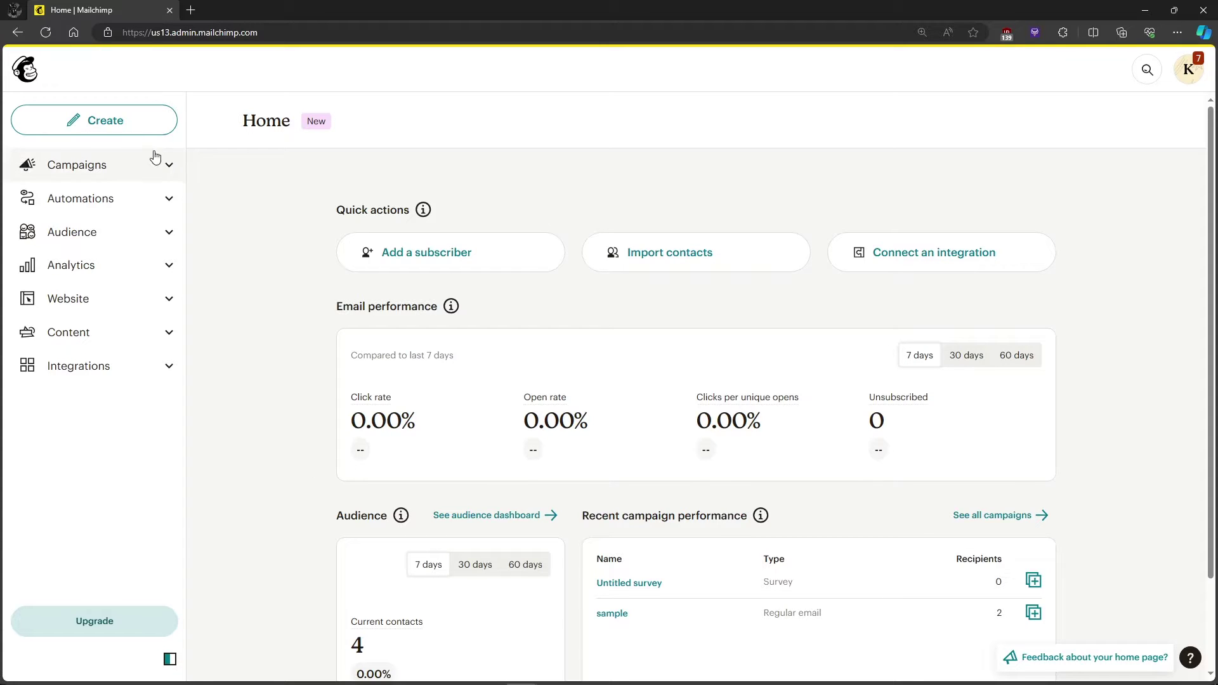
Create a new regular email campaign and go to its template gallery.
{"action": "left_click", "coordinate": [116, 132]}
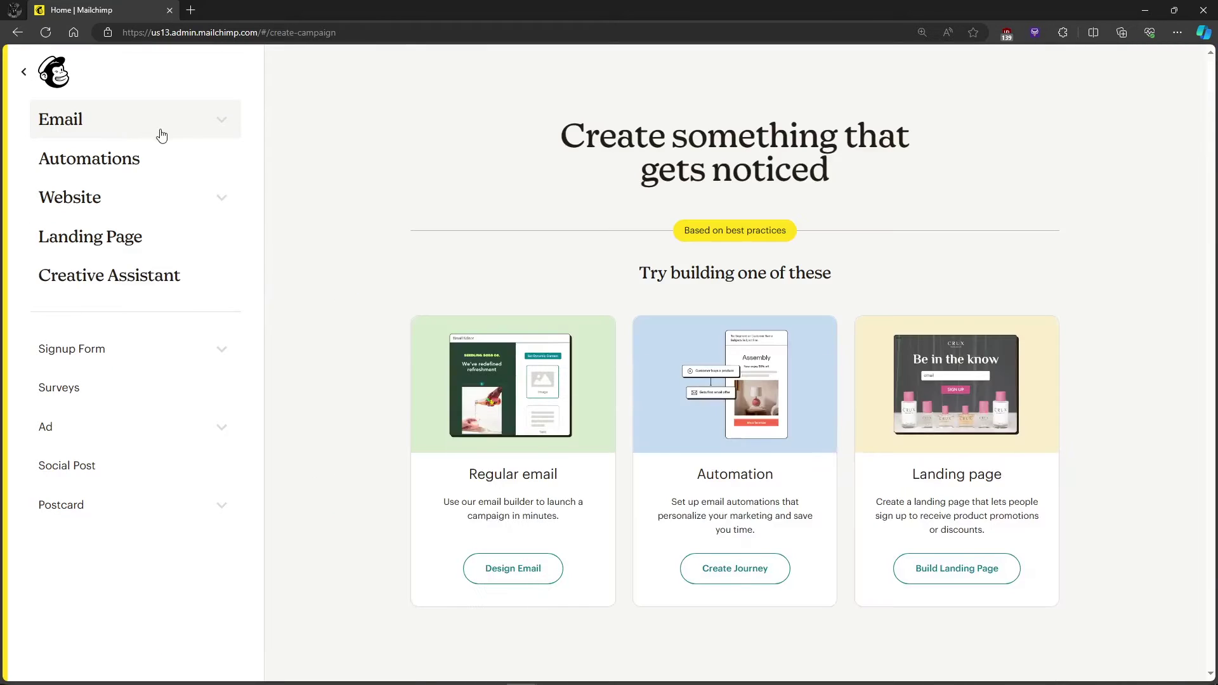
{"action": "left_click", "coordinate": [512, 570]}
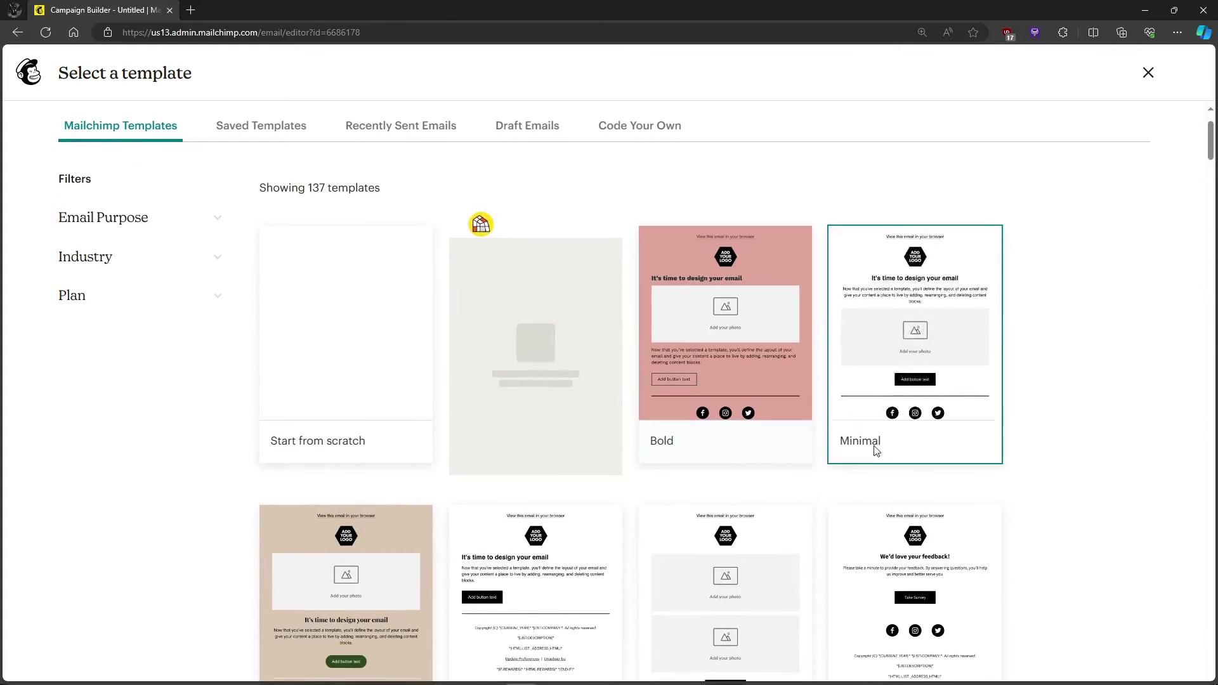
Apply the Minimal template to the new email.
{"action": "left_click", "coordinate": [914, 324]}
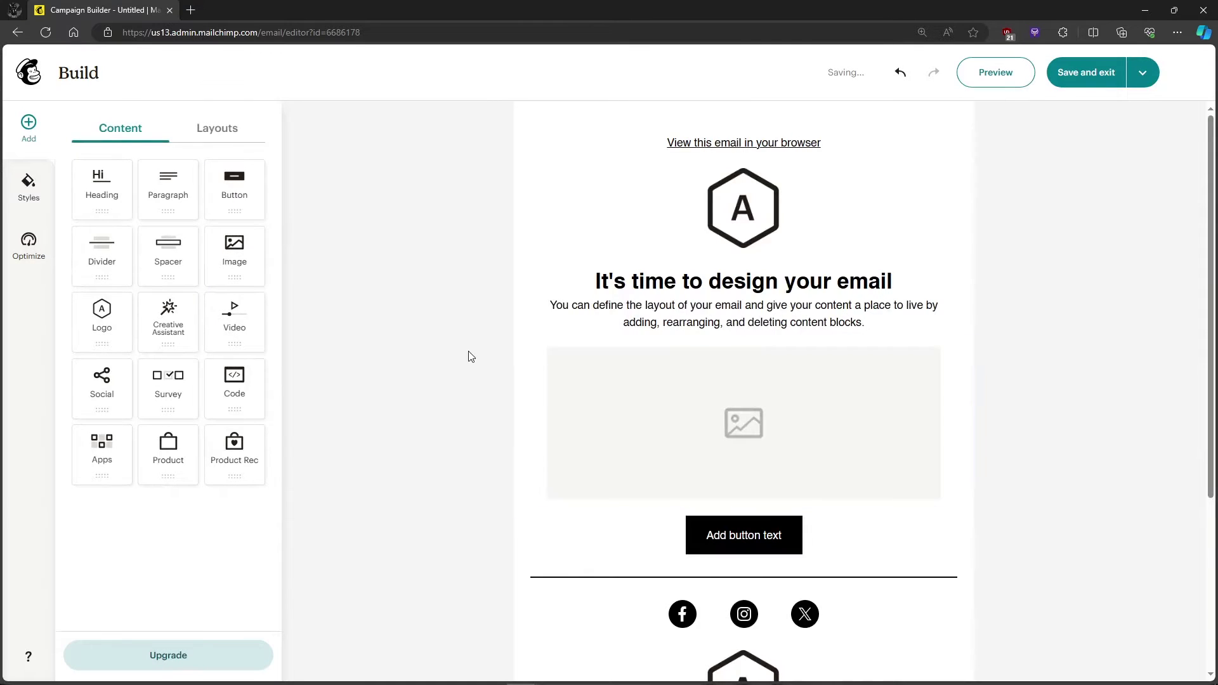
{"action": "scroll", "coordinate": [468, 356], "scroll_direction": "down", "scroll_amount": 1}
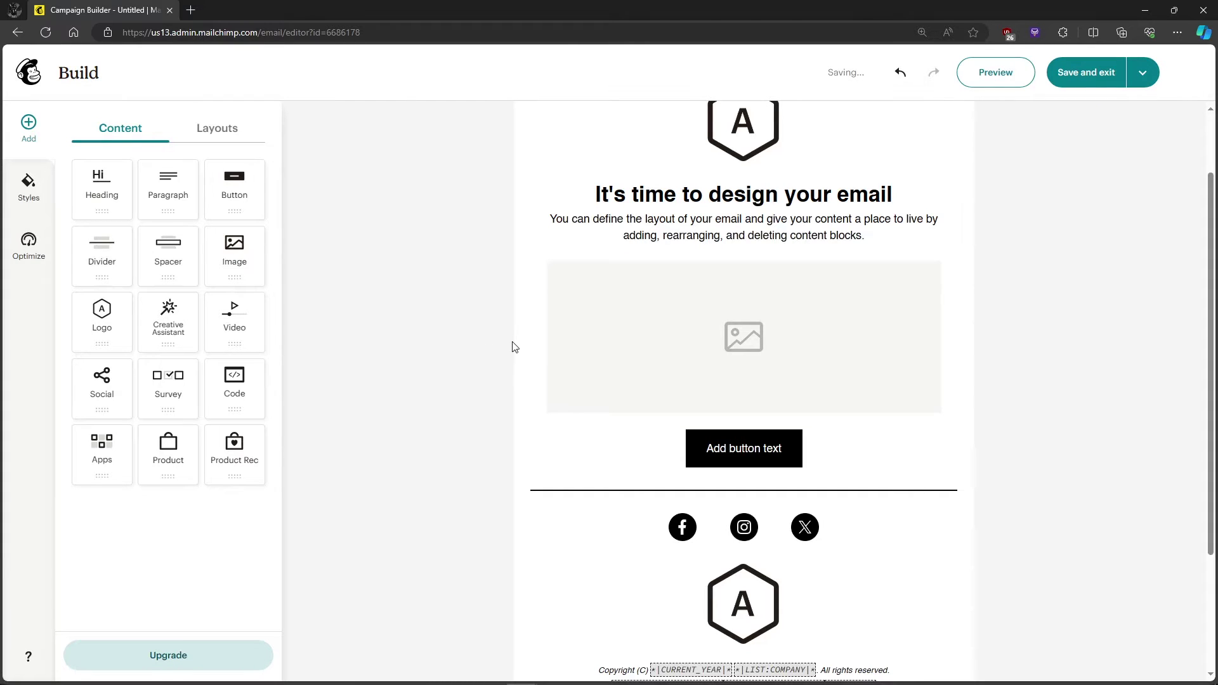
Add a 2-column layout above the button and place an image block in its left column.
{"action": "left_click", "coordinate": [242, 145]}
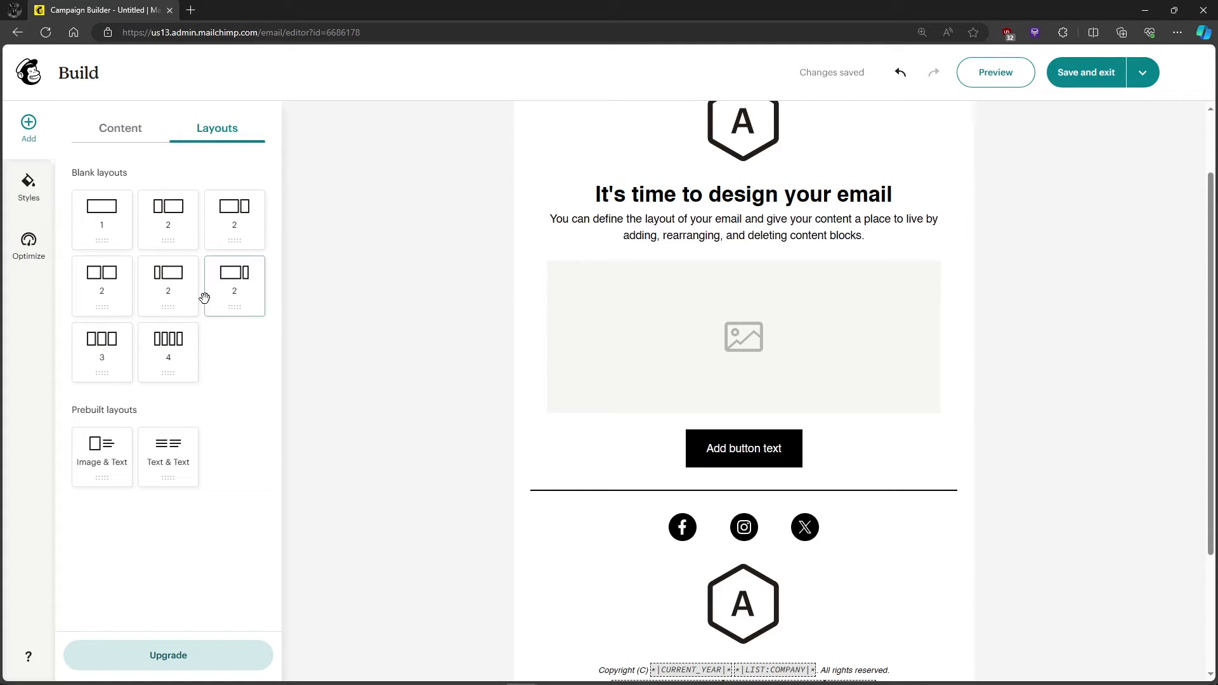
{"action": "left_click_drag", "start_coordinate": [176, 224], "coordinate": [725, 431]}
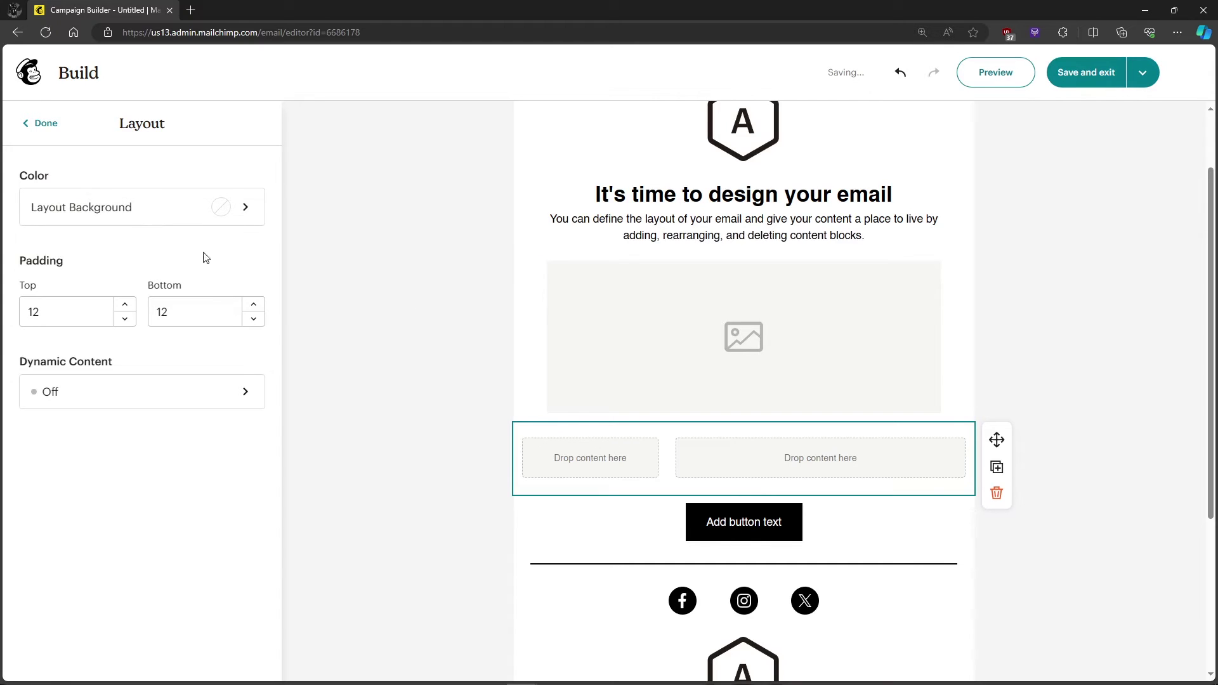
{"action": "left_click", "coordinate": [49, 124]}
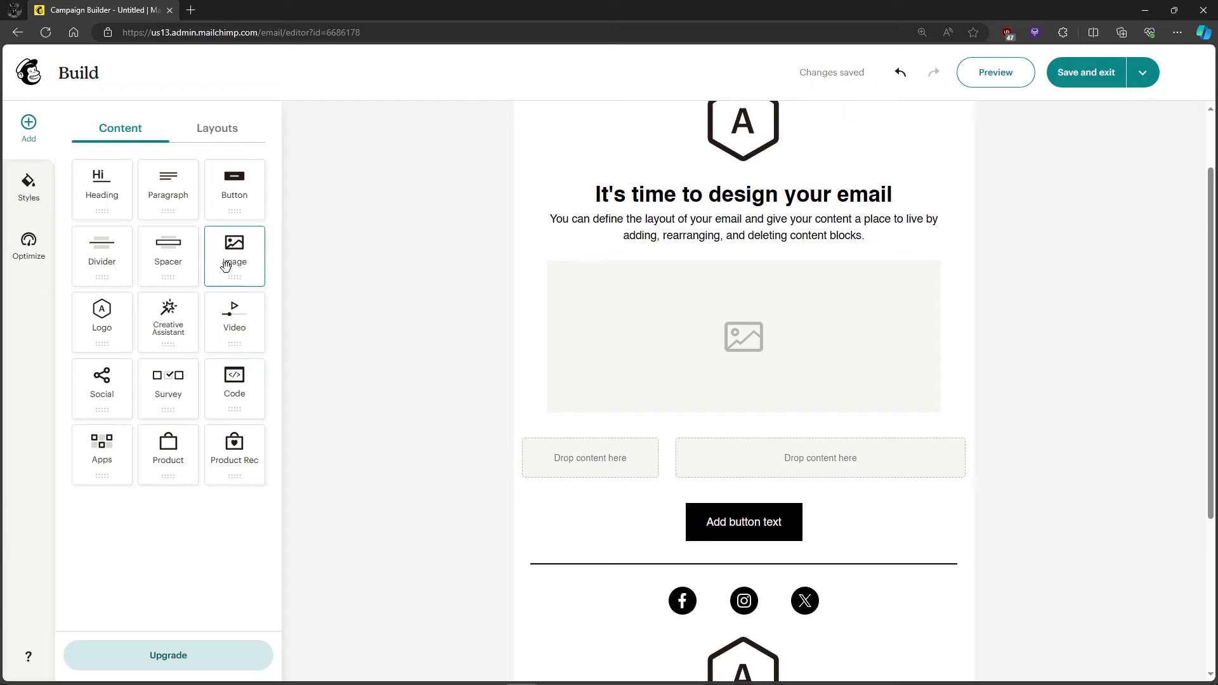
{"action": "left_click_drag", "start_coordinate": [227, 266], "coordinate": [609, 474]}
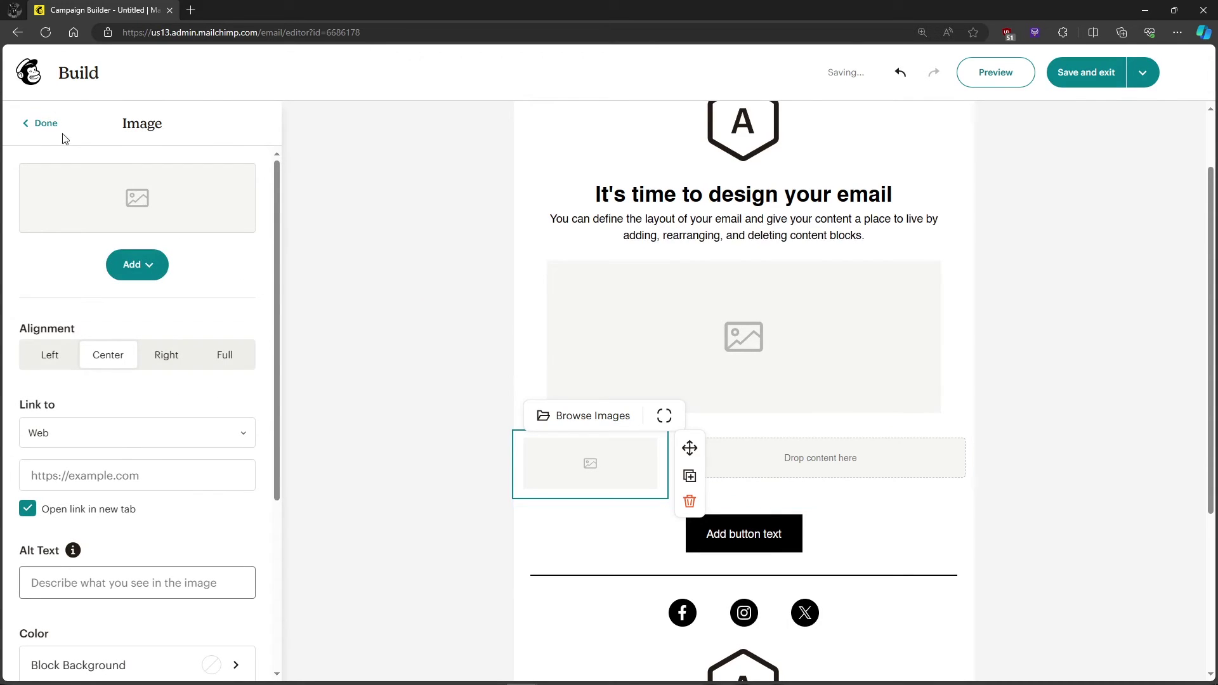
{"action": "left_click", "coordinate": [46, 124]}
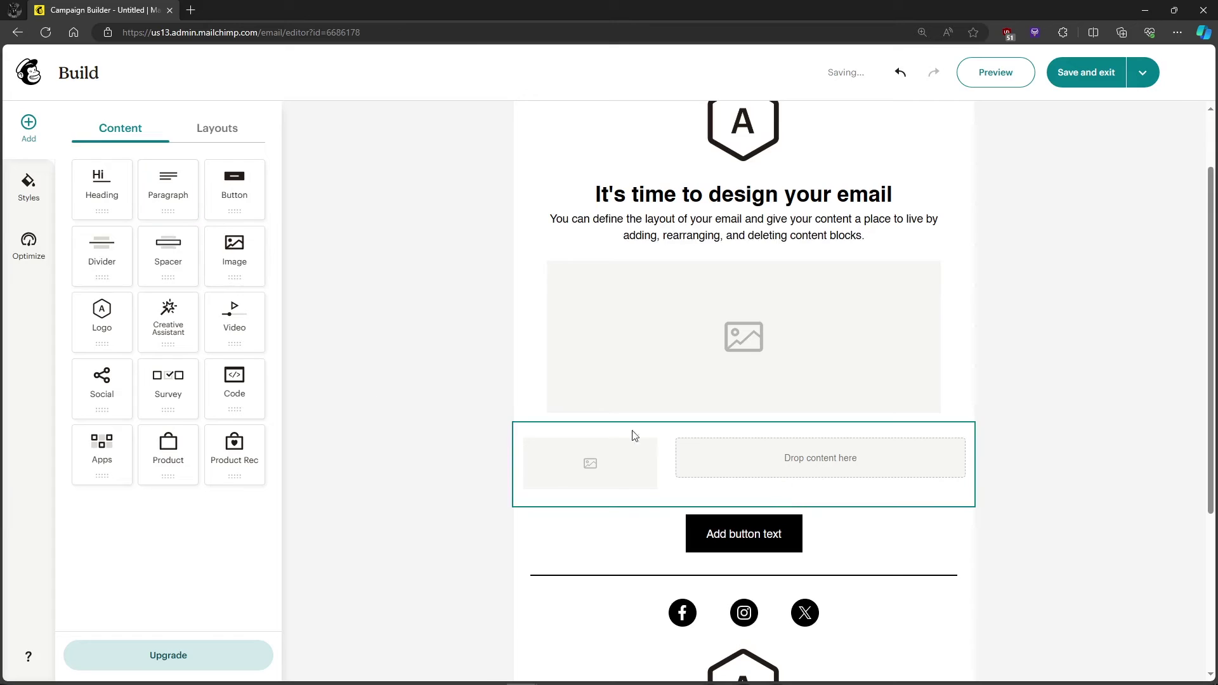
Drop a Paragraph block into the right column's 'Drop content here' zone.
{"action": "left_click_drag", "start_coordinate": [186, 210], "coordinate": [802, 473]}
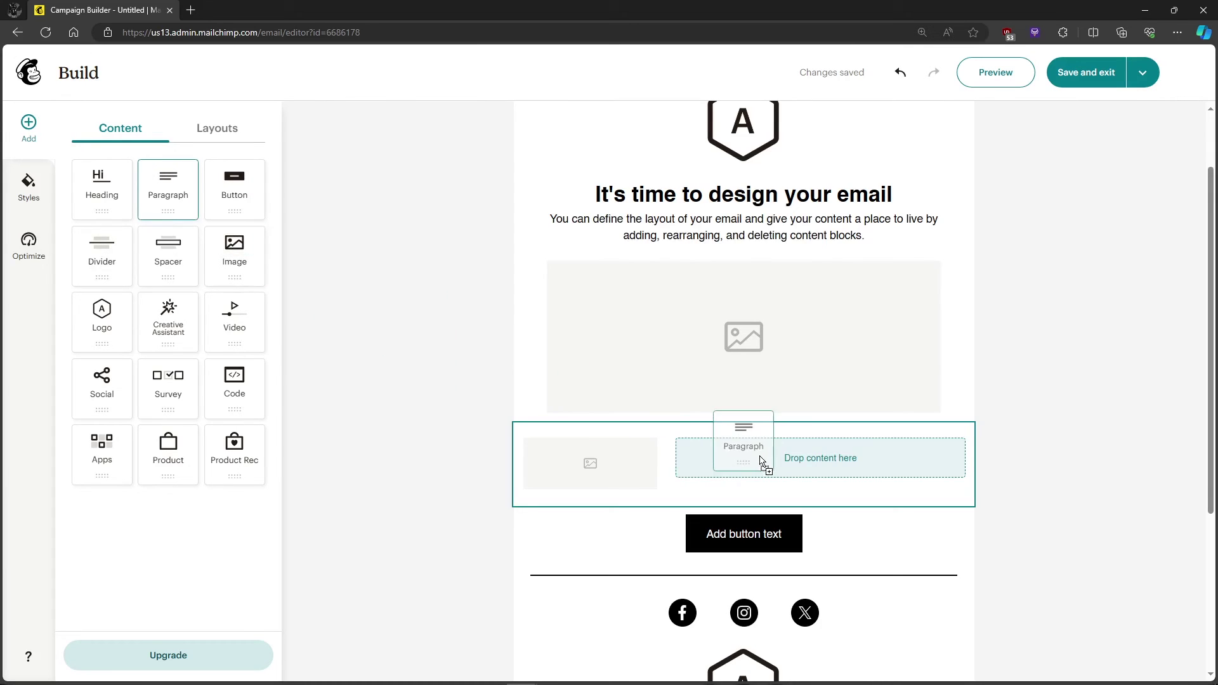